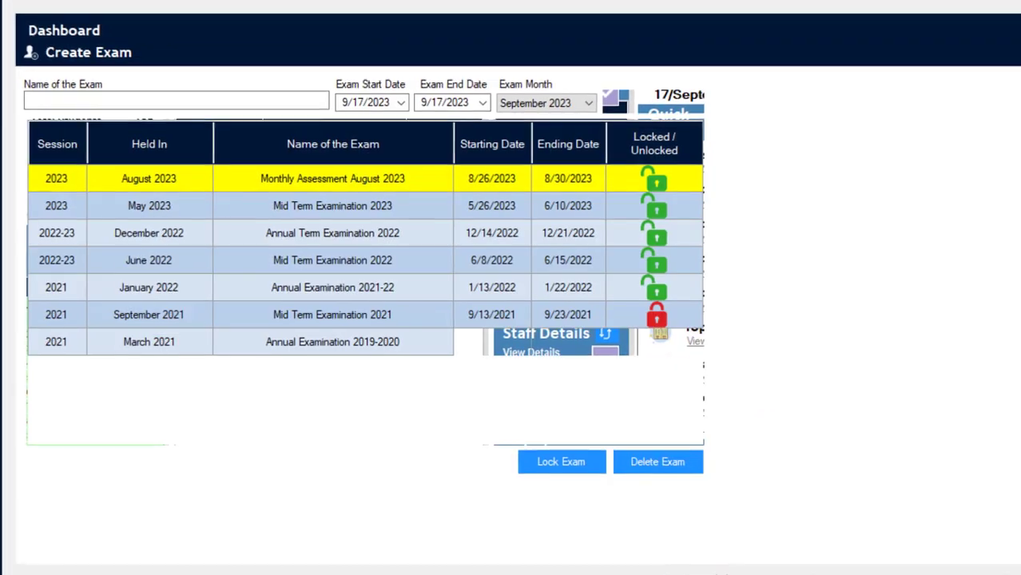
Look through the existing exams in the list, from Annual Examination 2019-2020 up to Monthly Assessment August 2023.
{"action": "left_click", "coordinate": [329, 342]}
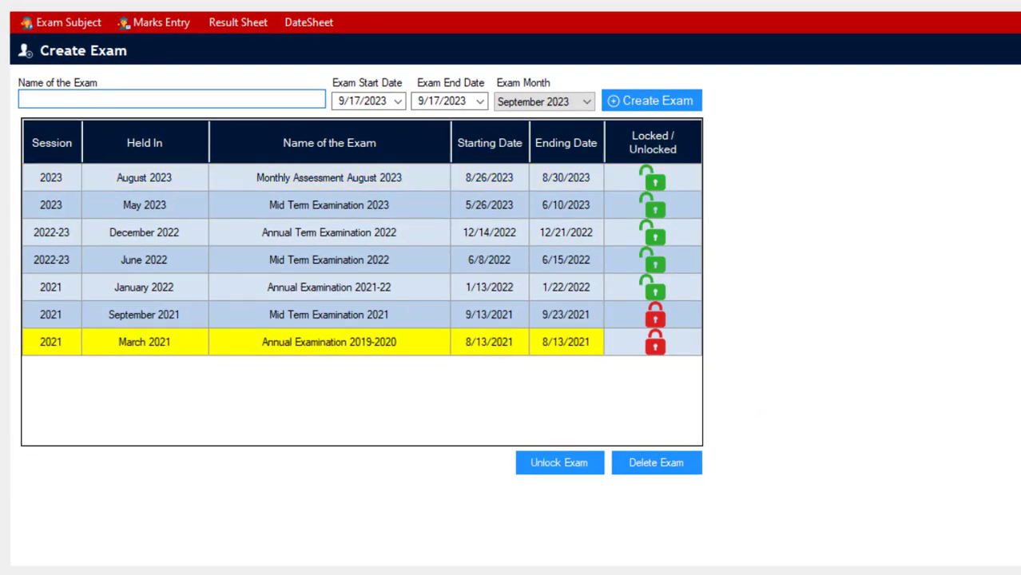
{"action": "left_click", "coordinate": [329, 315]}
{"action": "left_click", "coordinate": [329, 288]}
{"action": "left_click", "coordinate": [329, 260]}
{"action": "left_click", "coordinate": [329, 233]}
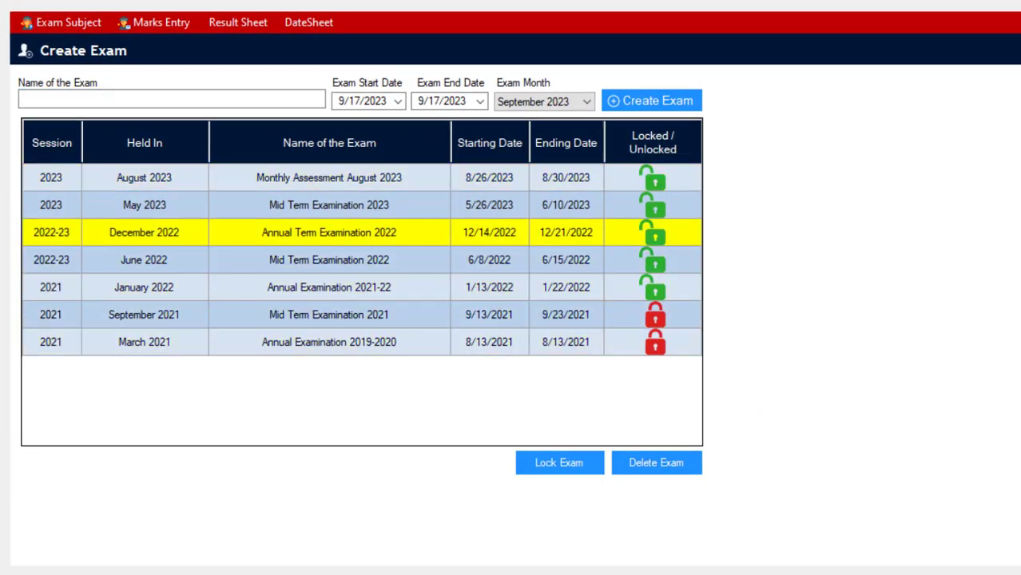
{"action": "left_click", "coordinate": [329, 205]}
{"action": "left_click", "coordinate": [330, 177]}
{"action": "left_click", "coordinate": [329, 341]}
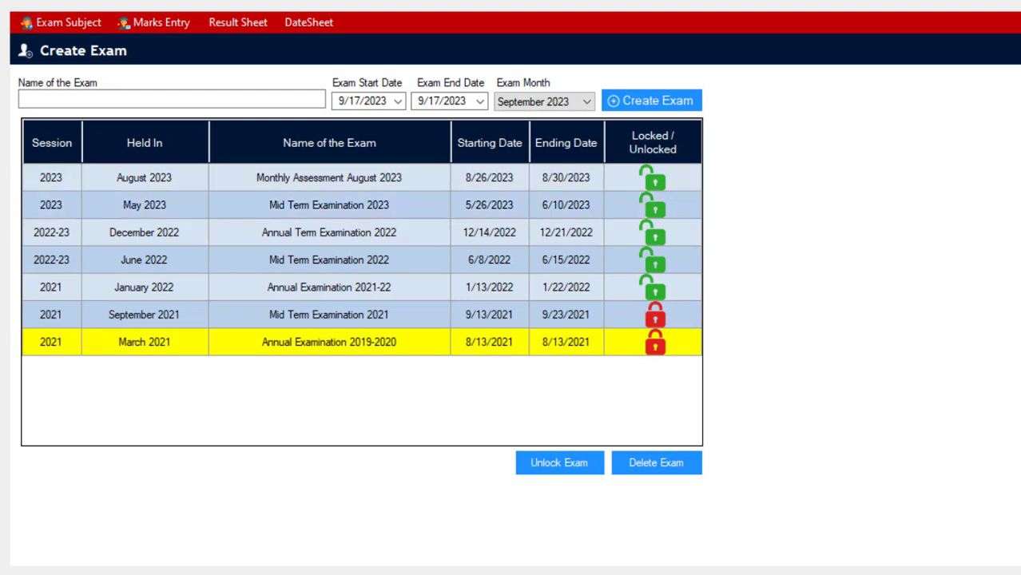
{"action": "left_click", "coordinate": [329, 315]}
{"action": "left_click", "coordinate": [329, 288]}
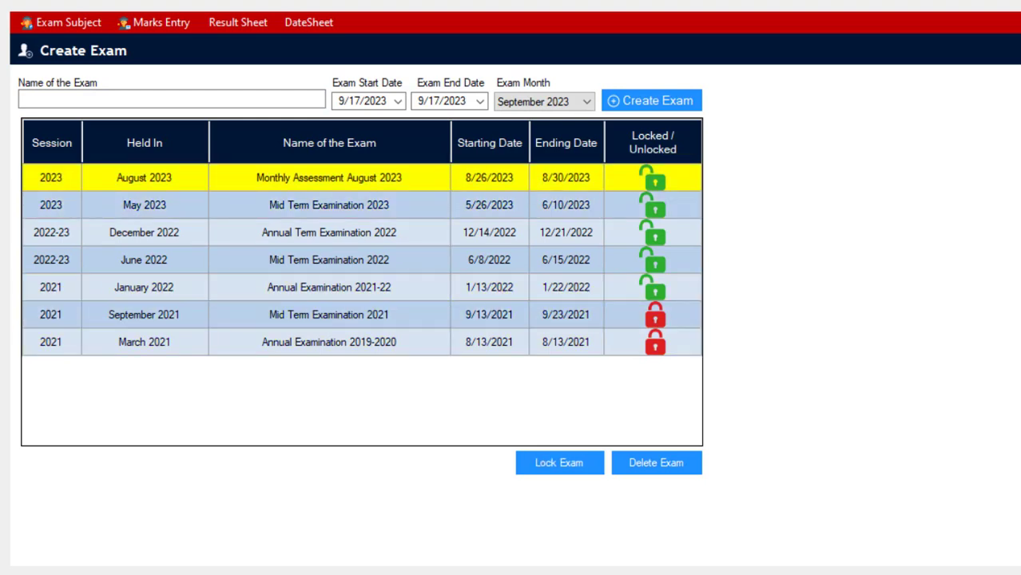
{"action": "left_click", "coordinate": [330, 342]}
{"action": "left_click", "coordinate": [329, 315]}
{"action": "left_click", "coordinate": [329, 287]}
{"action": "left_click", "coordinate": [329, 260]}
{"action": "left_click", "coordinate": [329, 233]}
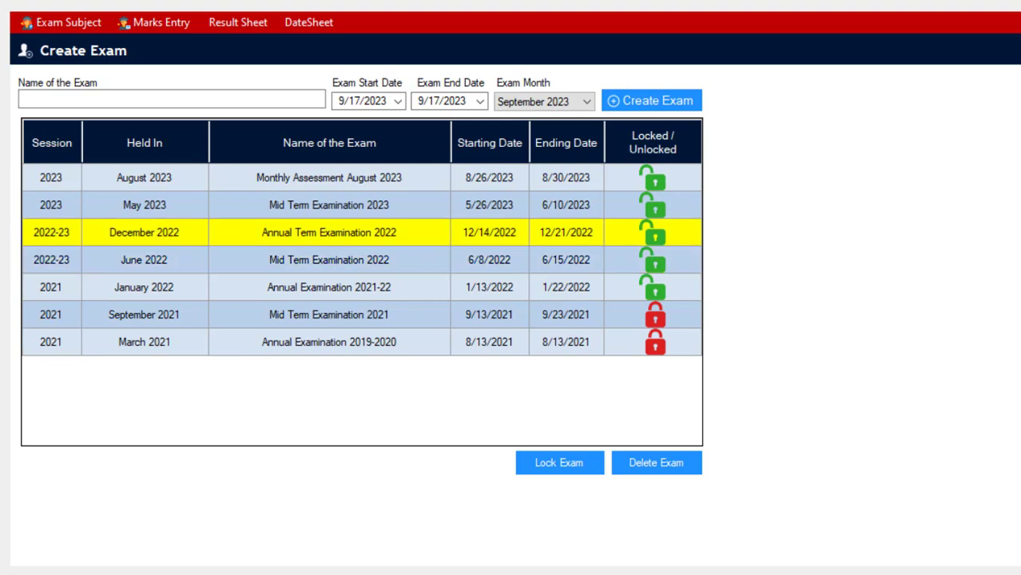
{"action": "left_click", "coordinate": [330, 205]}
{"action": "left_click", "coordinate": [330, 178]}
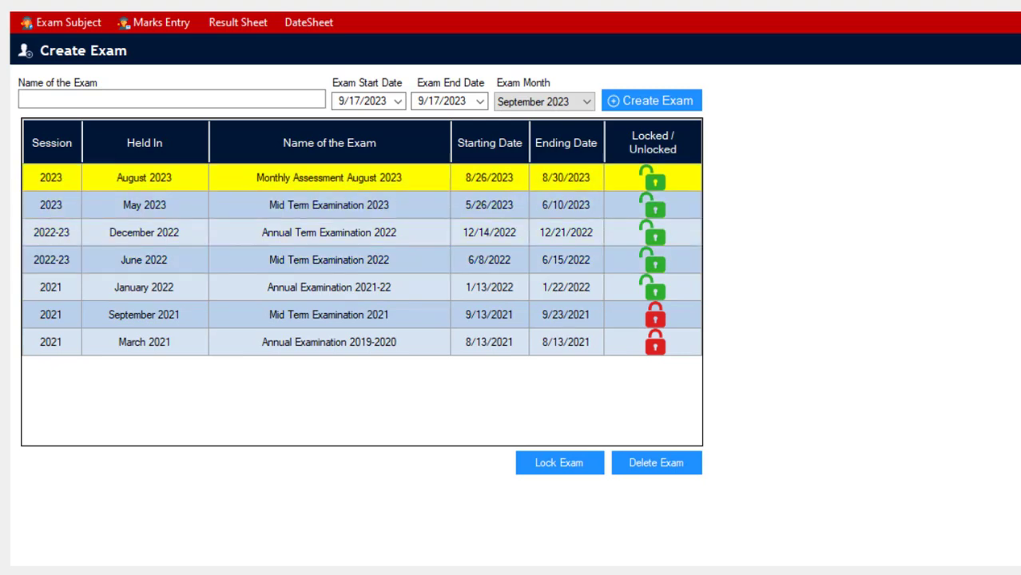
{"action": "left_click", "coordinate": [329, 259]}
{"action": "left_click", "coordinate": [330, 233]}
{"action": "left_click", "coordinate": [329, 205]}
{"action": "left_click", "coordinate": [329, 178]}
Set the new exam's month to October 2023 and its start date to 10/5/2023.
{"action": "left_click", "coordinate": [543, 102]}
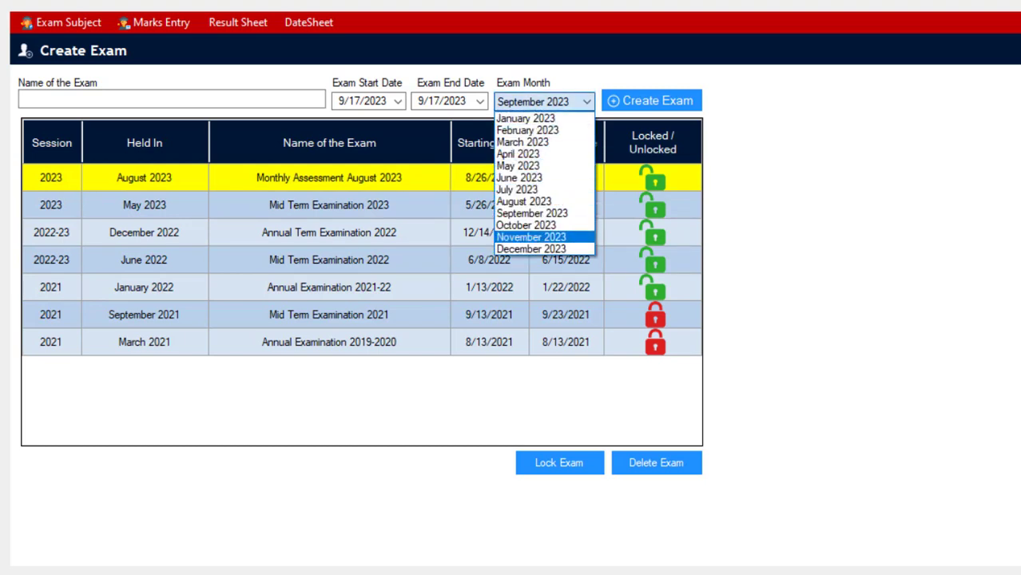
{"action": "left_click", "coordinate": [528, 226]}
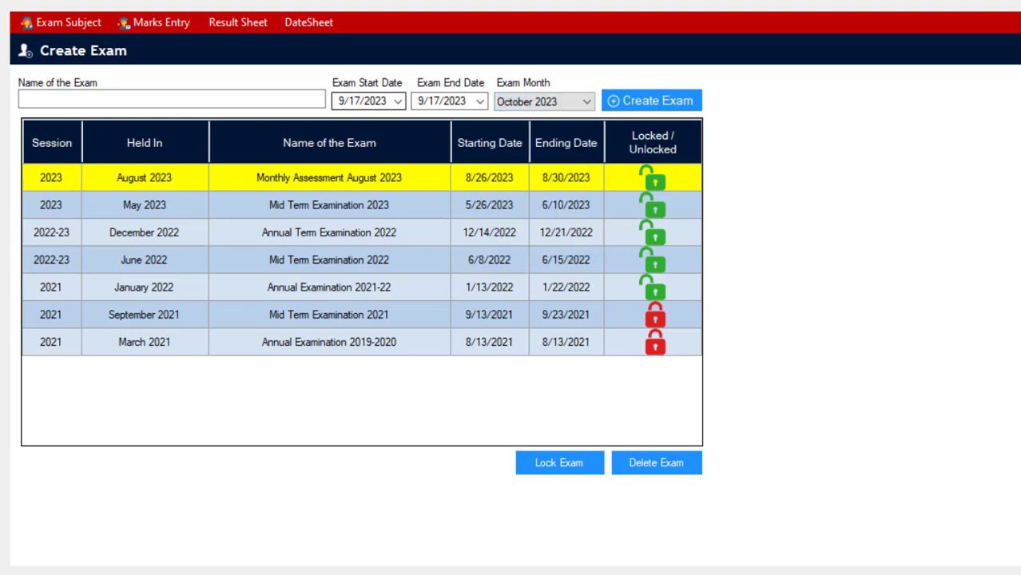
{"action": "left_click", "coordinate": [397, 101]}
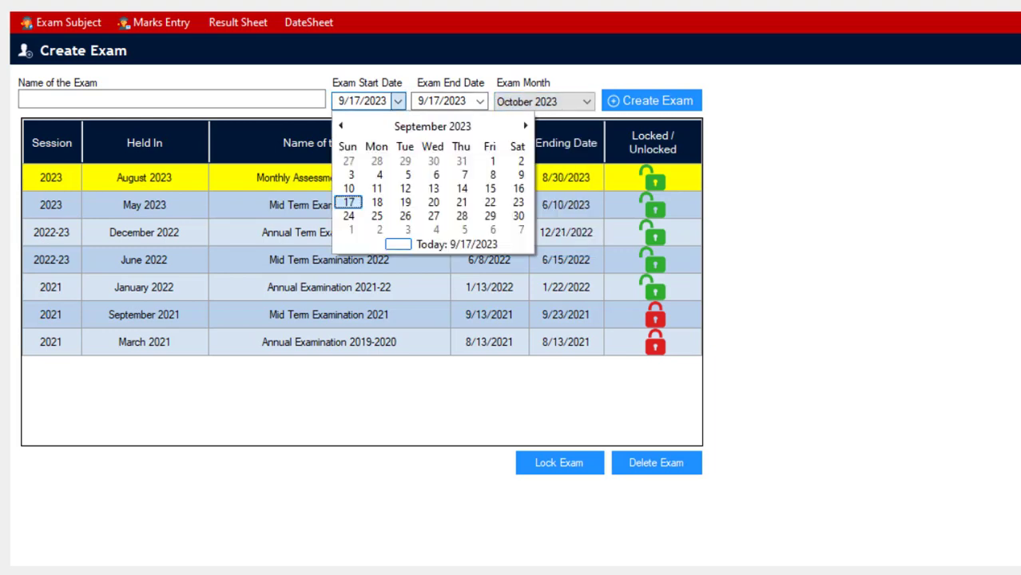
{"action": "left_click", "coordinate": [432, 127]}
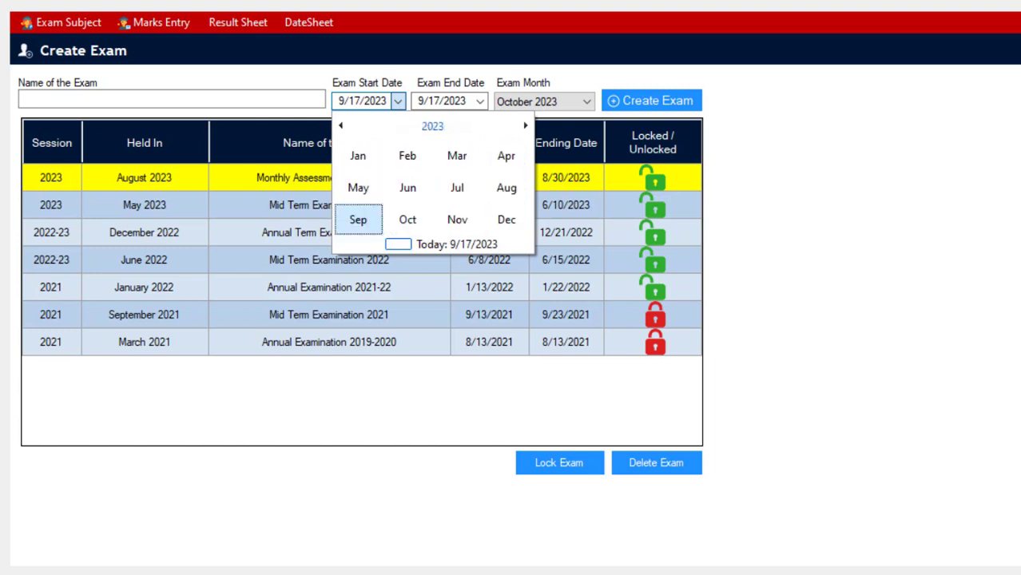
{"action": "left_click", "coordinate": [408, 219]}
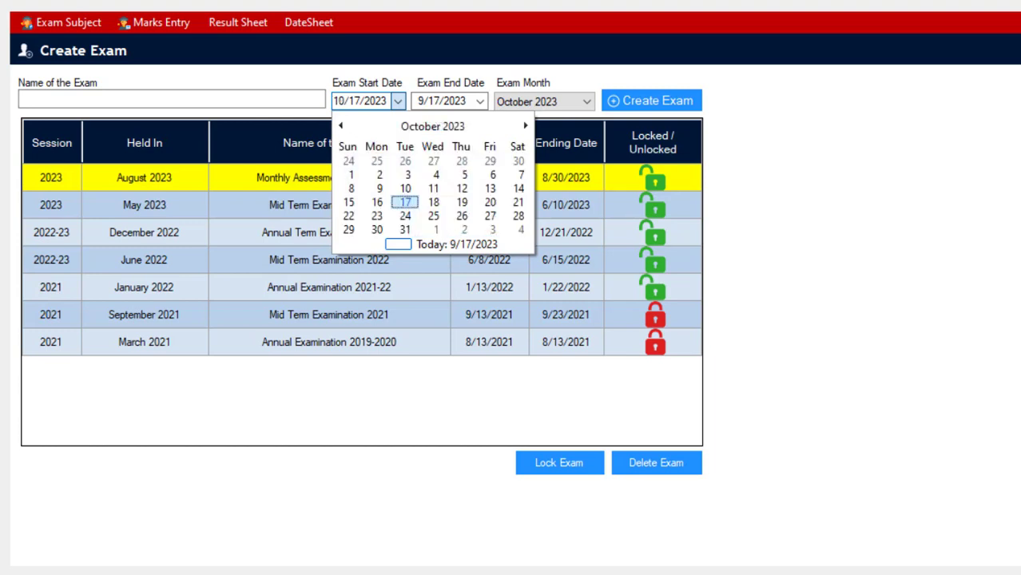
{"action": "left_click", "coordinate": [465, 174]}
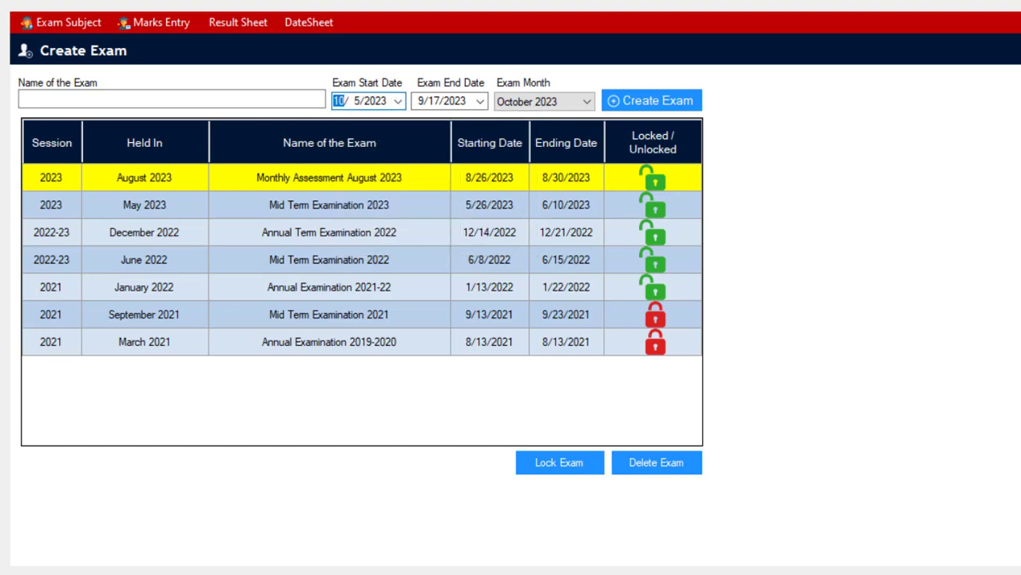
{"action": "left_click", "coordinate": [375, 101]}
{"action": "left_click", "coordinate": [398, 101]}
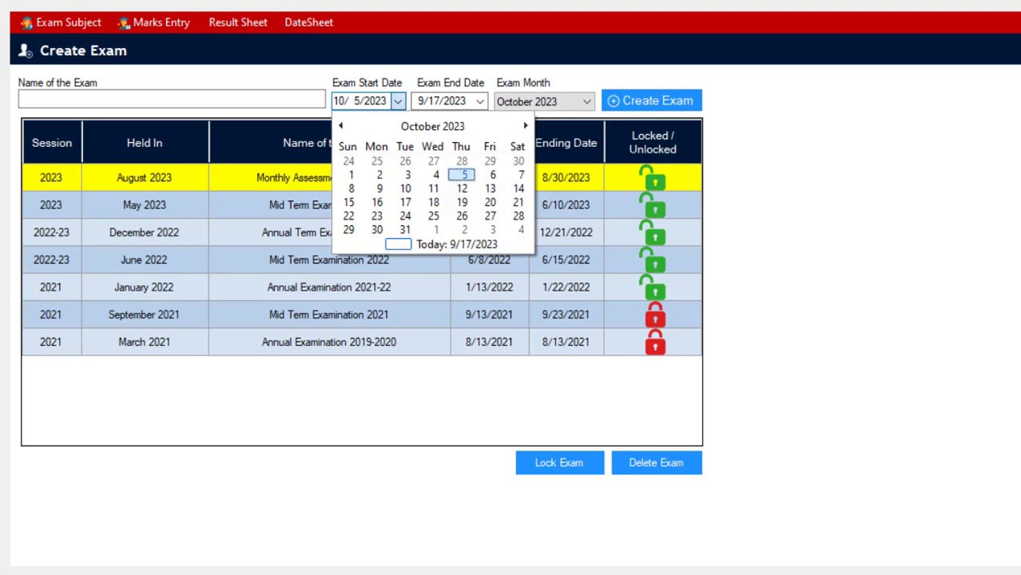
{"action": "left_click", "coordinate": [462, 175]}
Set the new exam's end date to 10/25/2023.
{"action": "left_click", "coordinate": [480, 102]}
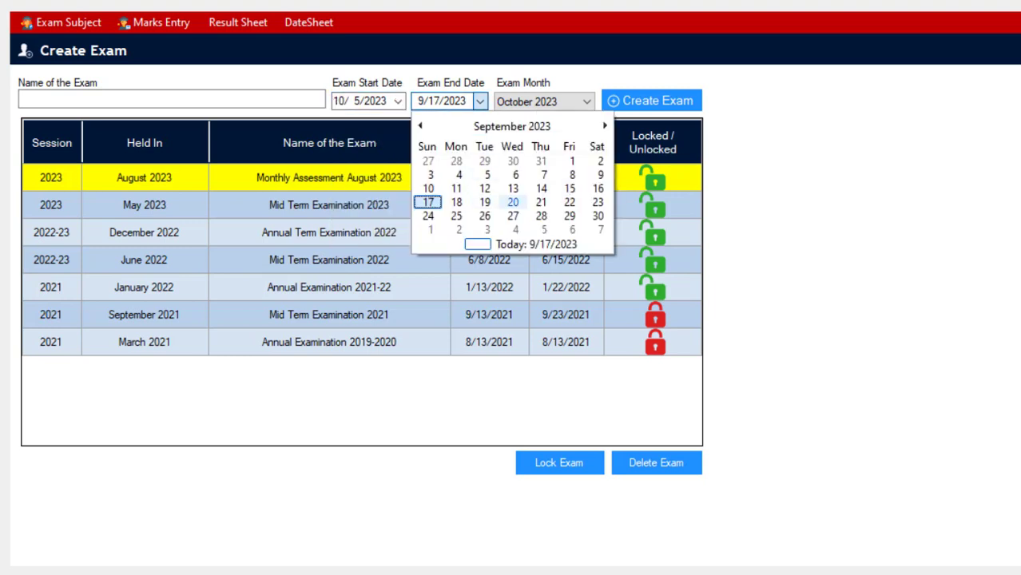
{"action": "left_click", "coordinate": [512, 126]}
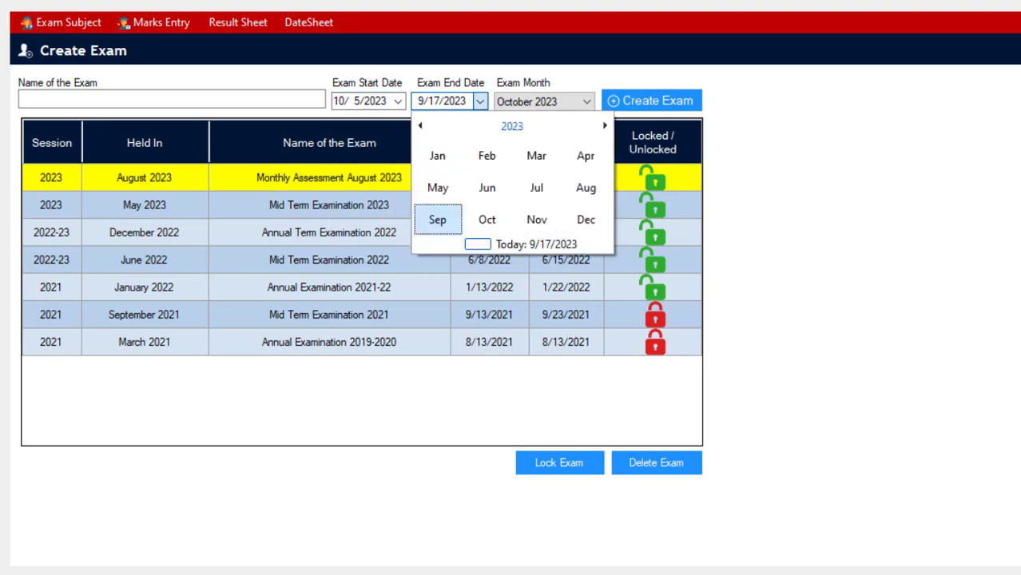
{"action": "left_click", "coordinate": [485, 219]}
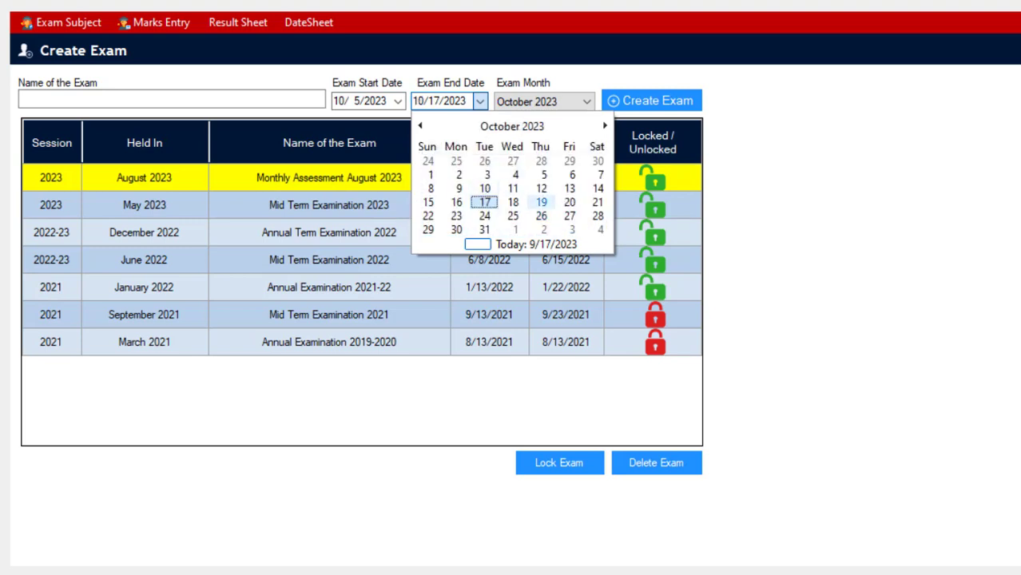
{"action": "left_click", "coordinate": [513, 215]}
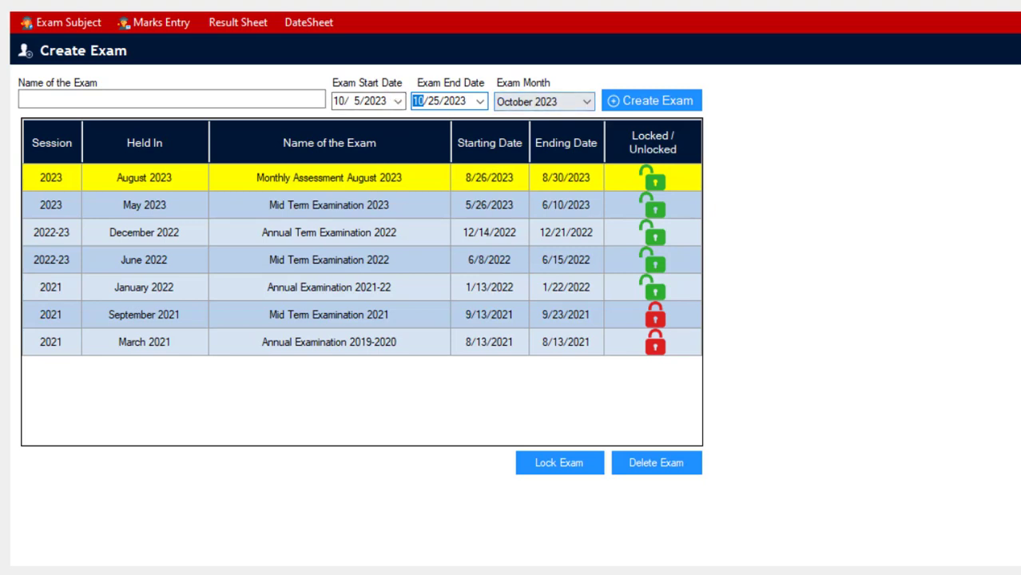
Name the exam "Test Examination", create it and acknowledge the completion message.
{"action": "left_click", "coordinate": [172, 99]}
{"action": "type", "text": "Test Ezzal"}
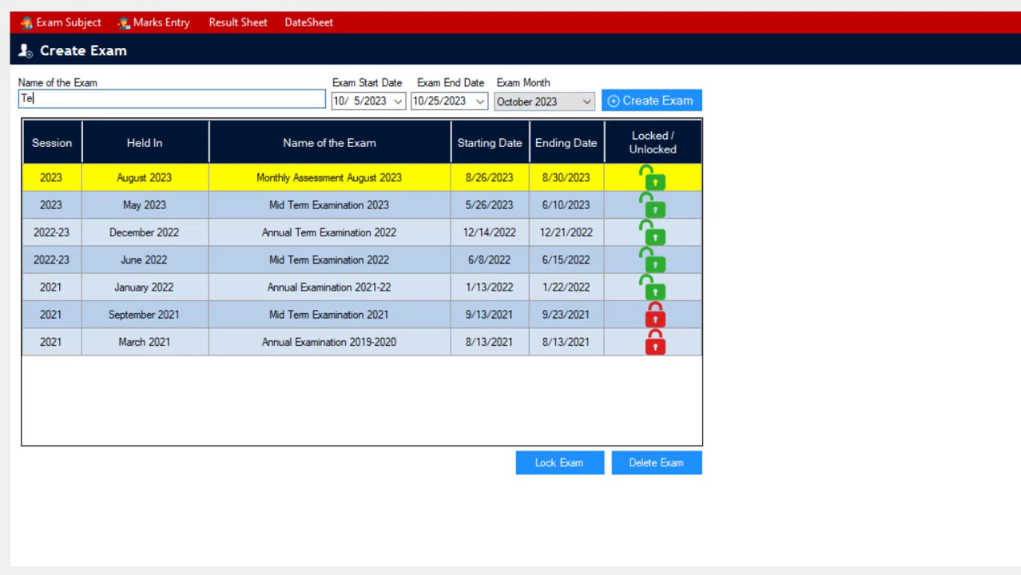
{"action": "key", "text": "BackSpace"}
{"action": "key", "text": "BackSpace"}
{"action": "key", "text": "BackSpace"}
{"action": "key", "text": "BackSpace"}
{"action": "type", "text": "xaminations"}
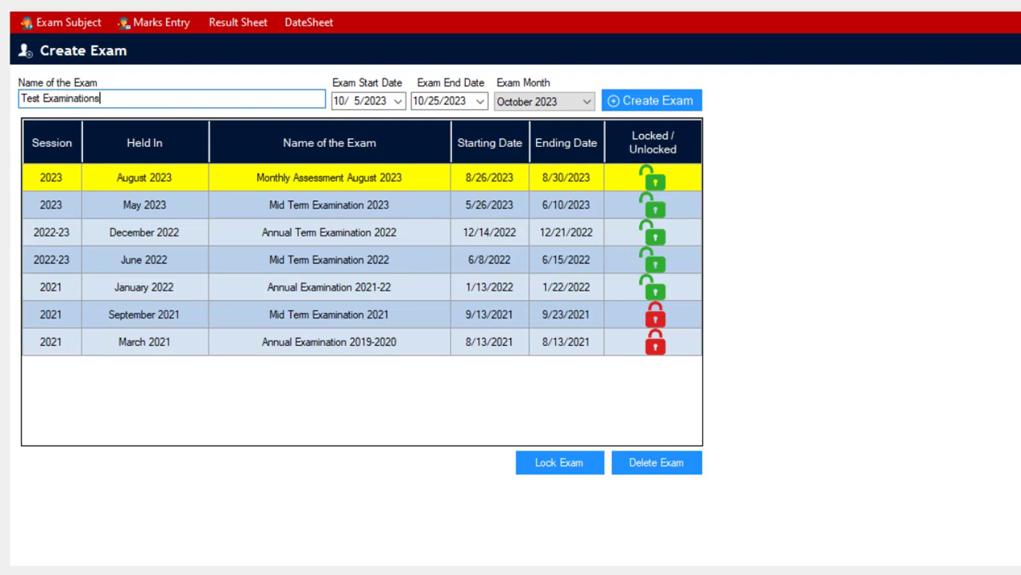
{"action": "key", "text": "BackSpace"}
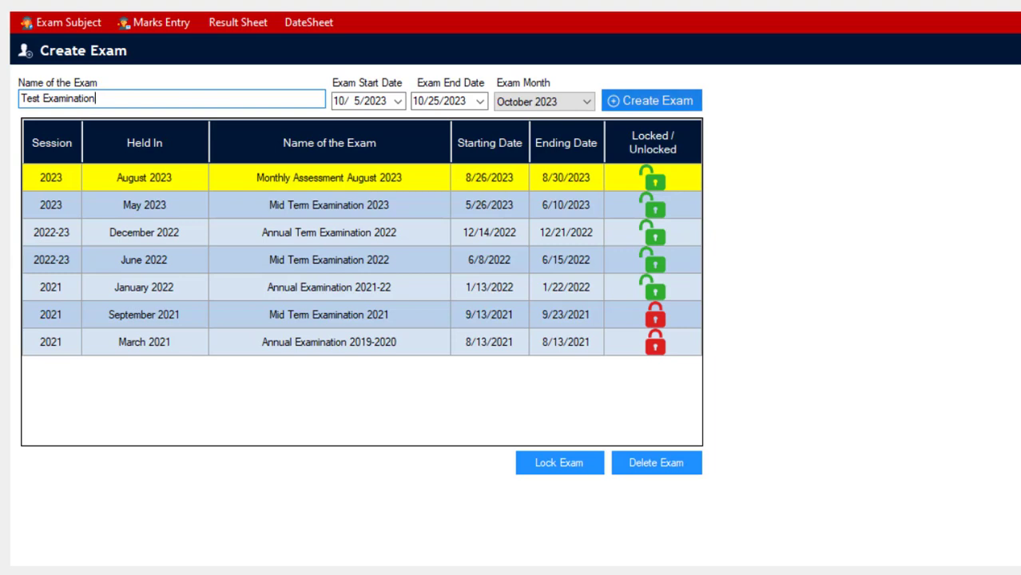
{"action": "left_click", "coordinate": [652, 100]}
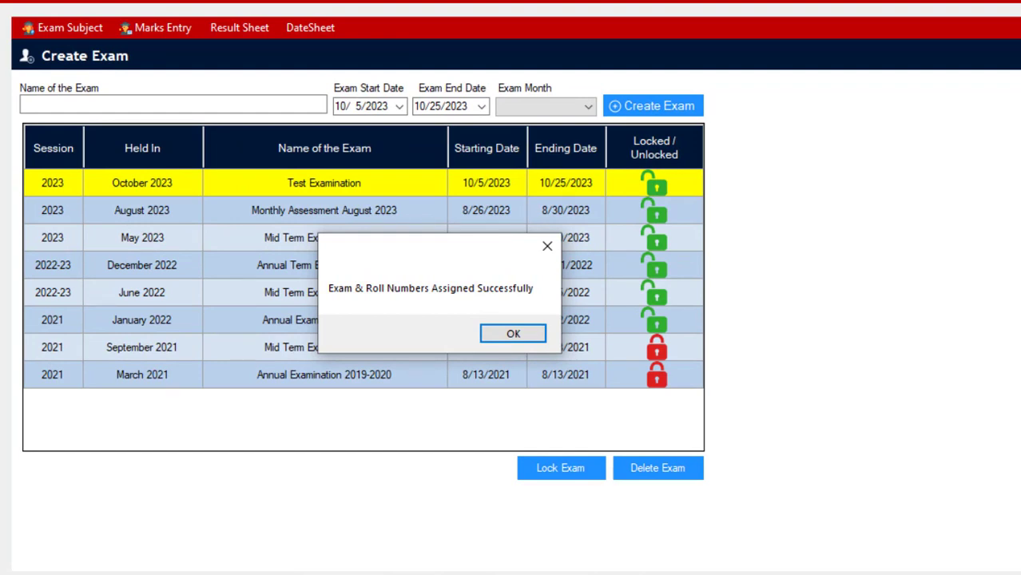
{"action": "left_click", "coordinate": [513, 334]}
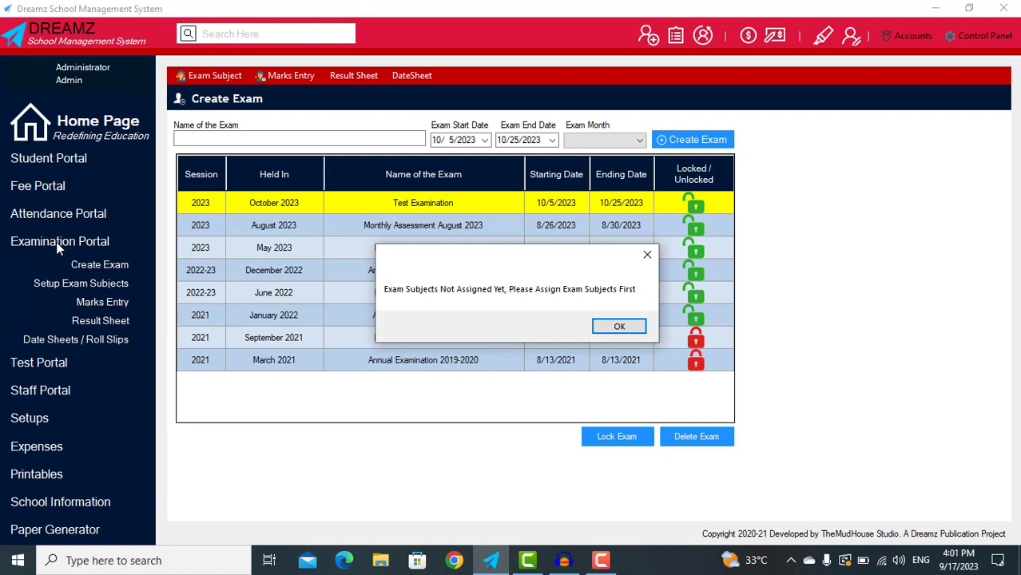
Dismiss the unassigned-subjects notices and open the Exam Subjects setup.
{"action": "key", "text": "Return"}
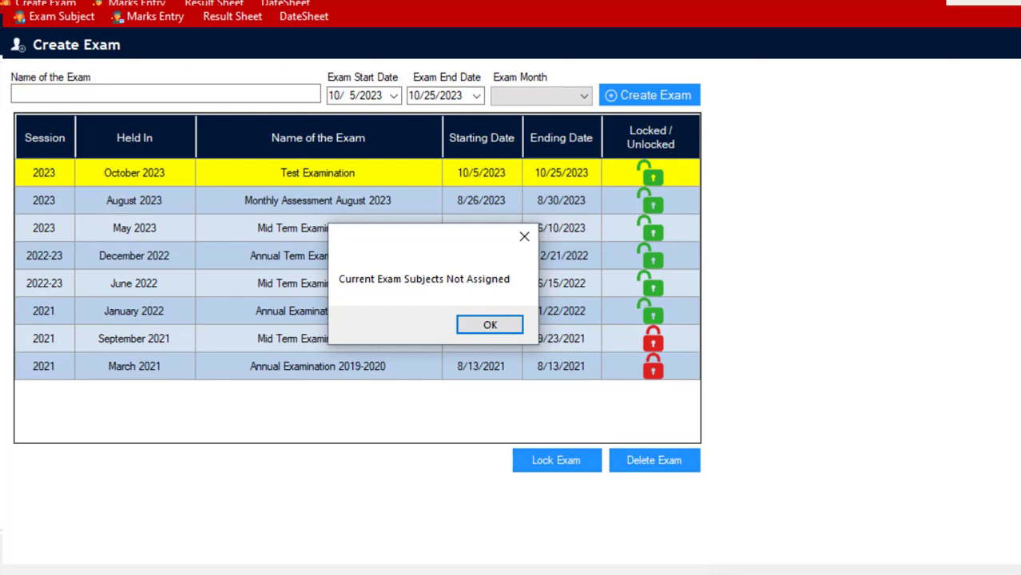
{"action": "left_click", "coordinate": [490, 325]}
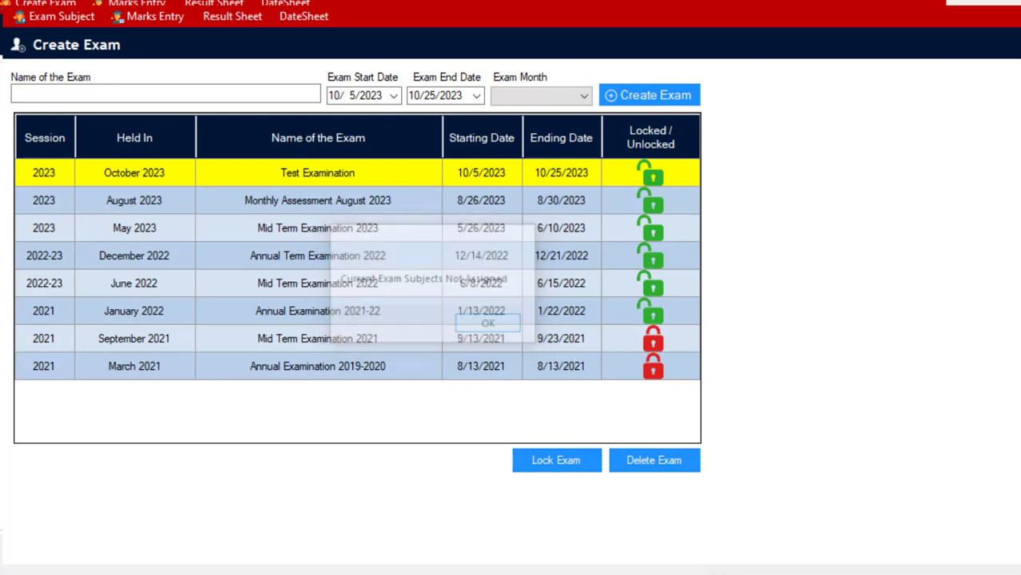
{"action": "left_click", "coordinate": [490, 325]}
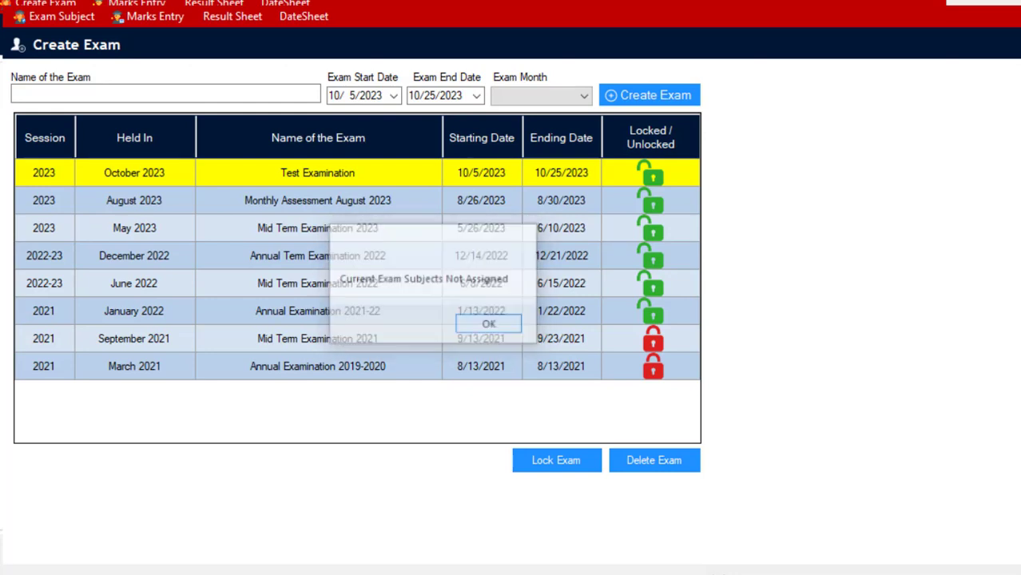
{"action": "left_click", "coordinate": [490, 325]}
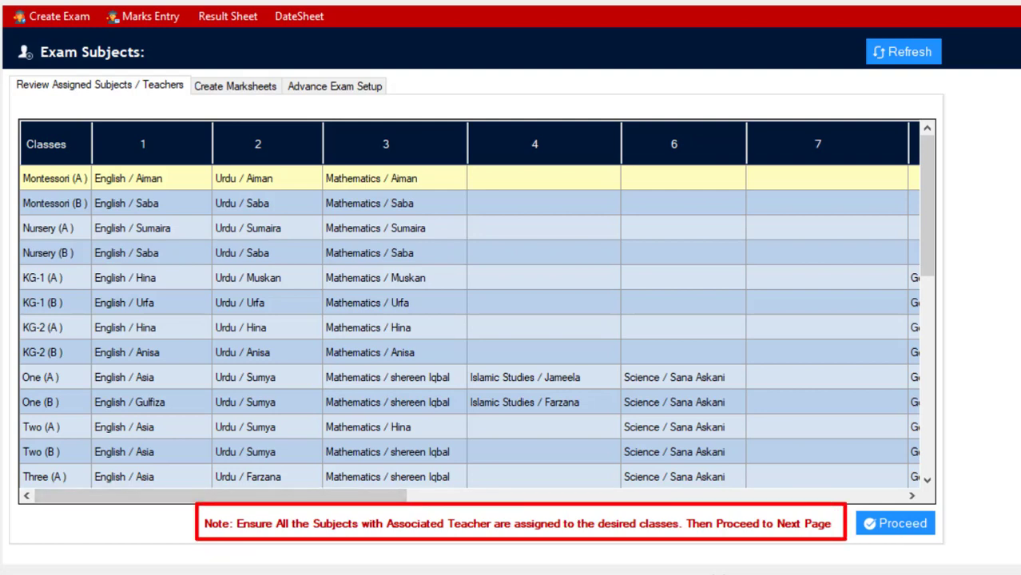
Review the subjects and teachers assigned to every class, including the note, and proceed to marksheet creation.
{"action": "left_click_drag", "start_coordinate": [505, 524], "coordinate": [679, 524]}
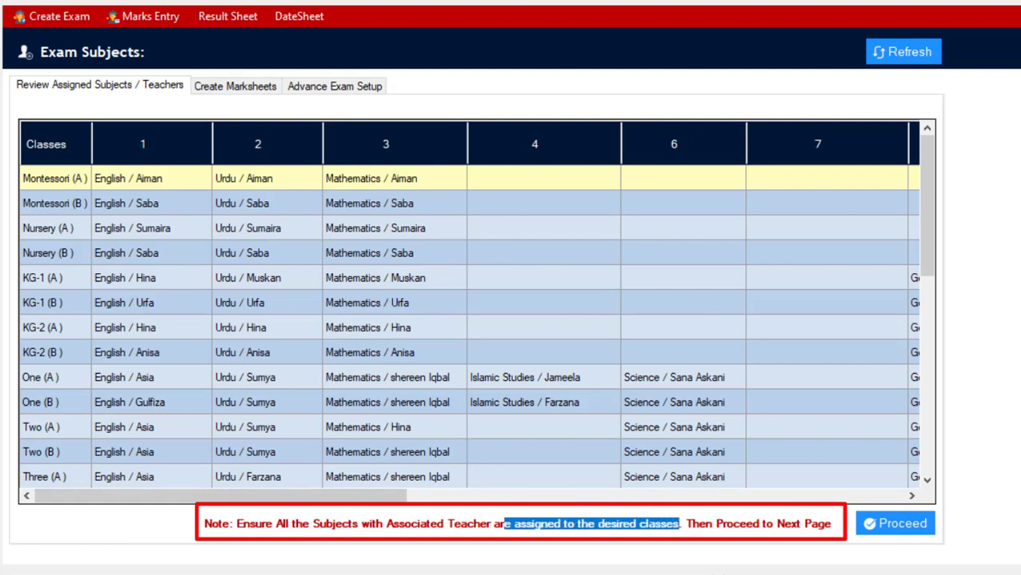
{"action": "left_click_drag", "start_coordinate": [236, 524], "coordinate": [679, 524]}
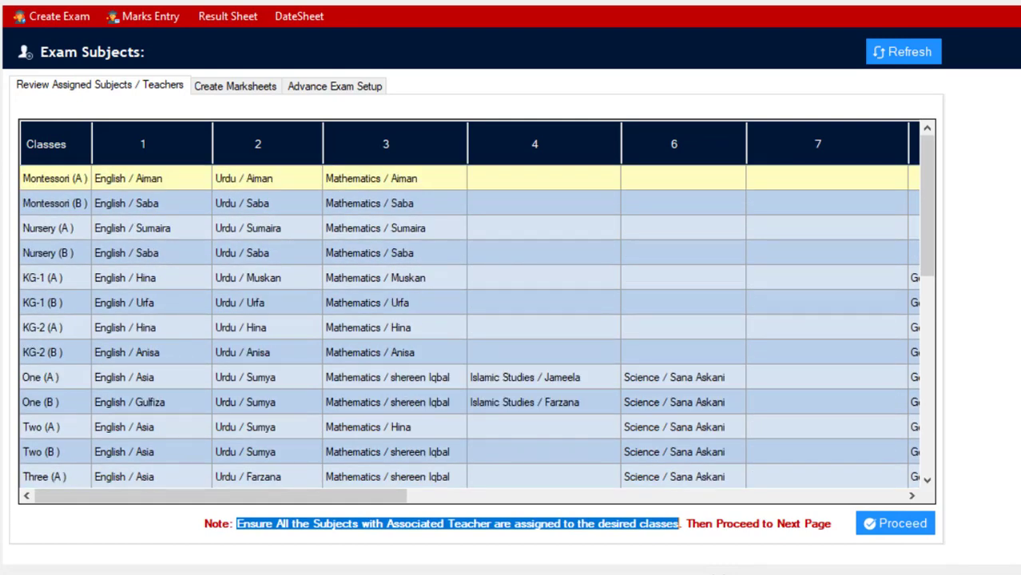
{"action": "scroll", "coordinate": [476, 320], "scroll_direction": "down", "scroll_amount": 10}
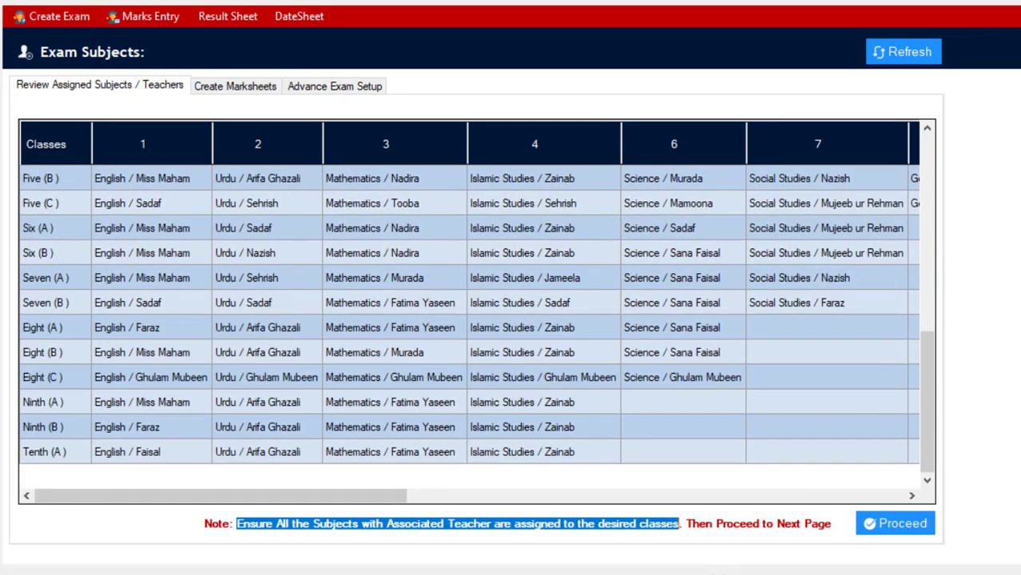
{"action": "left_click", "coordinate": [895, 523]}
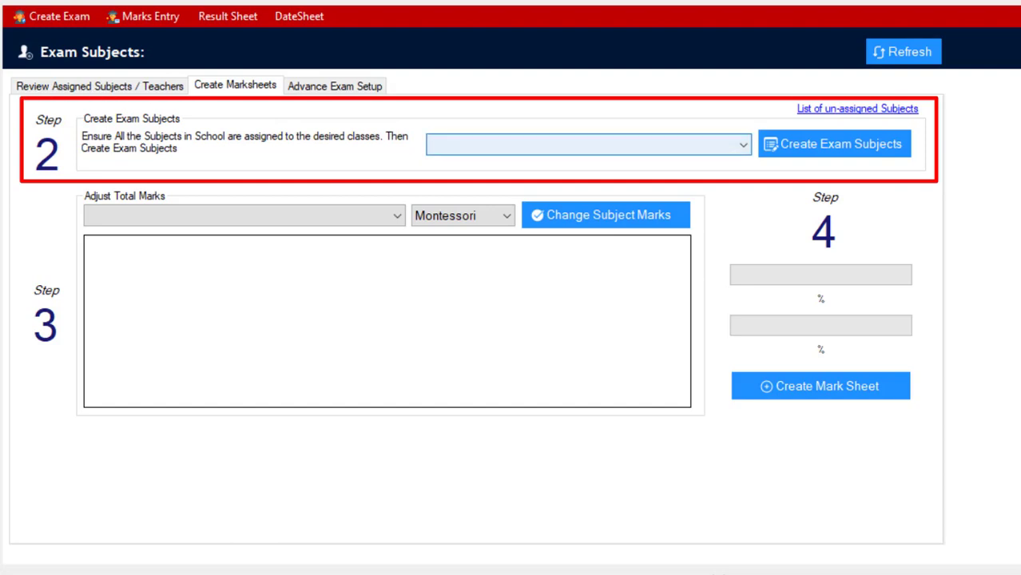
Create the exam subjects for Test Examination and acknowledge the completion message.
{"action": "left_click", "coordinate": [742, 144]}
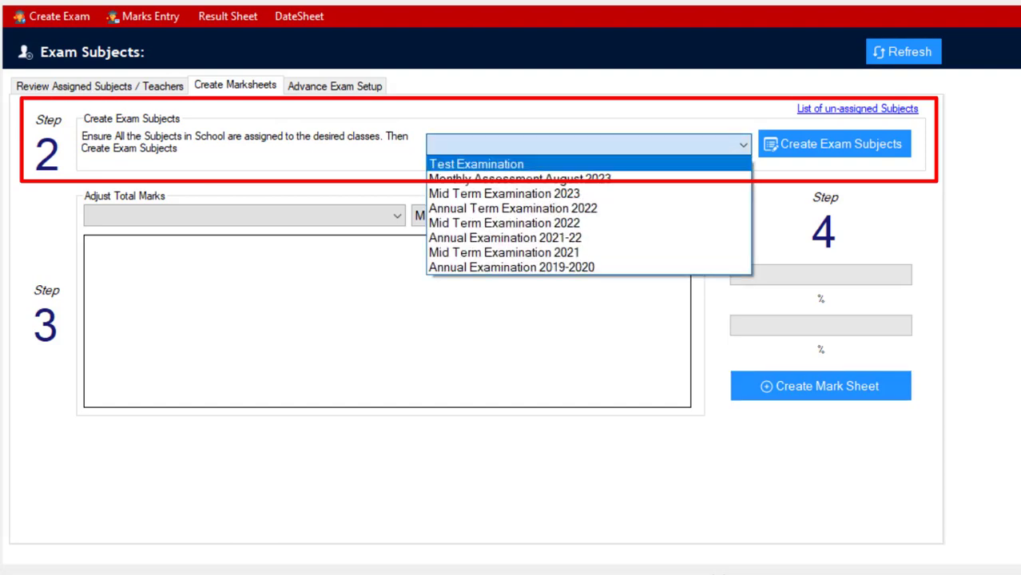
{"action": "left_click", "coordinate": [511, 164]}
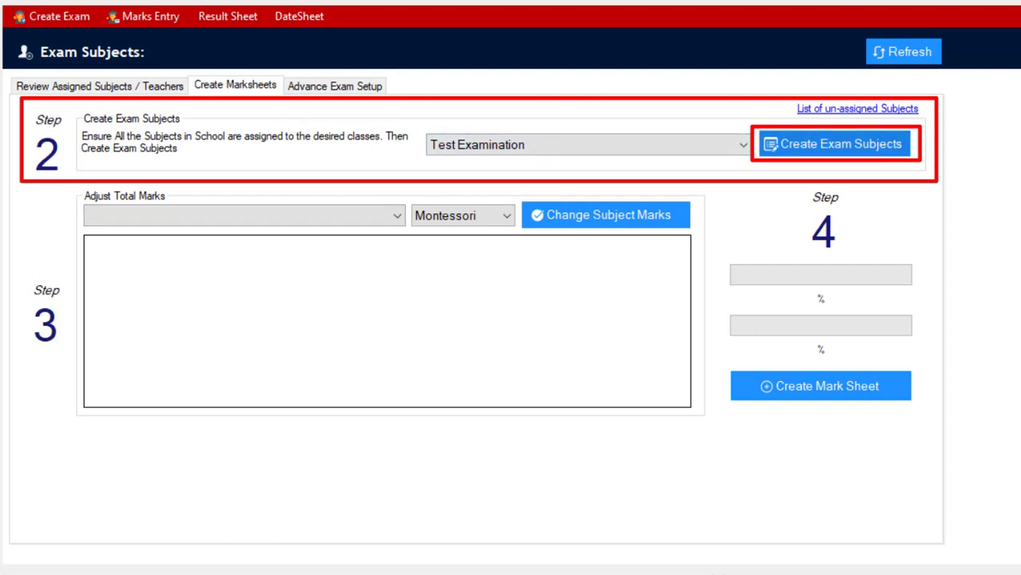
{"action": "left_click", "coordinate": [835, 144]}
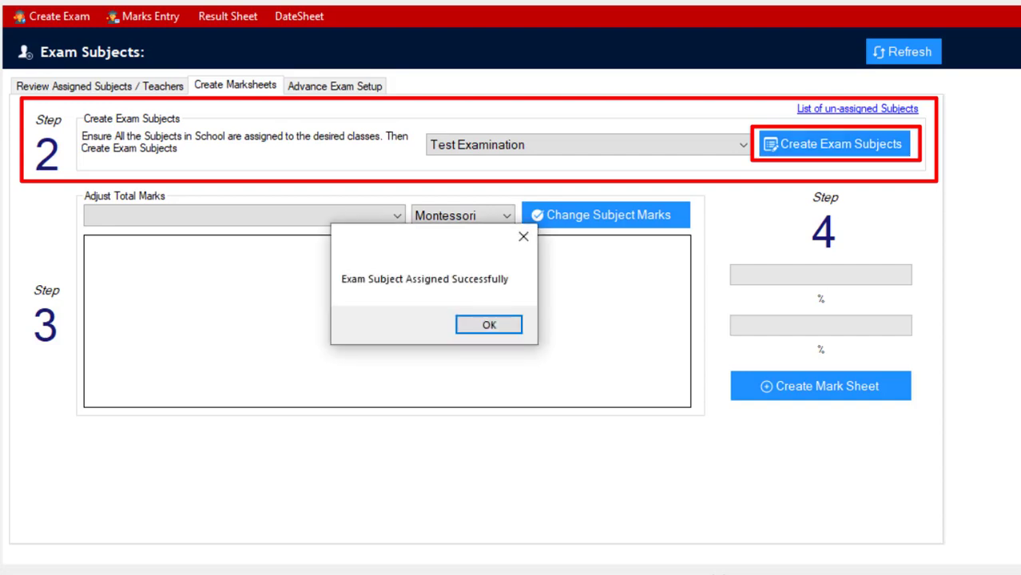
{"action": "key", "text": "Return"}
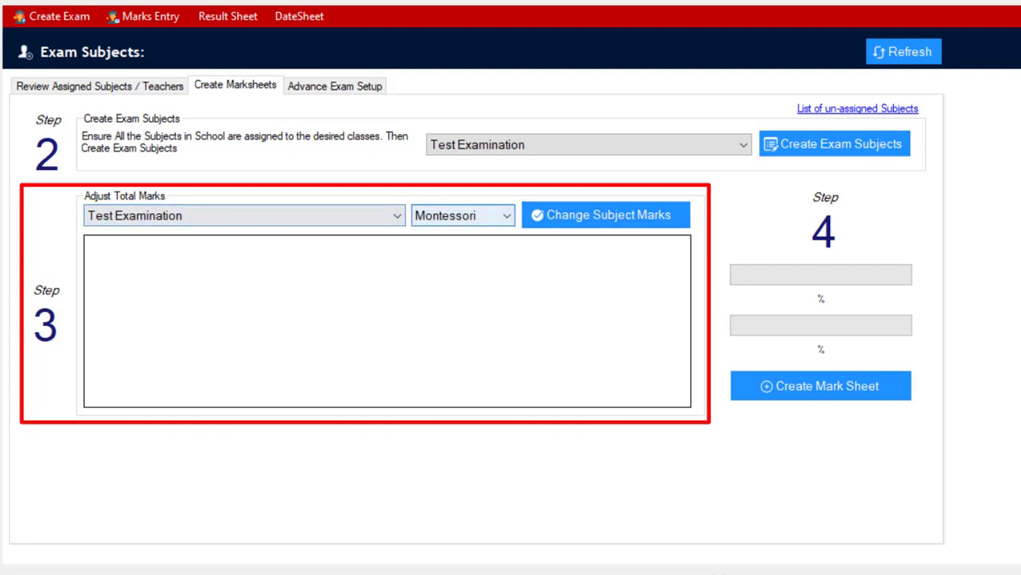
Load the Montessori subject marks for Test Examination and set the total marks for Poem to 75.
{"action": "left_click", "coordinate": [605, 215]}
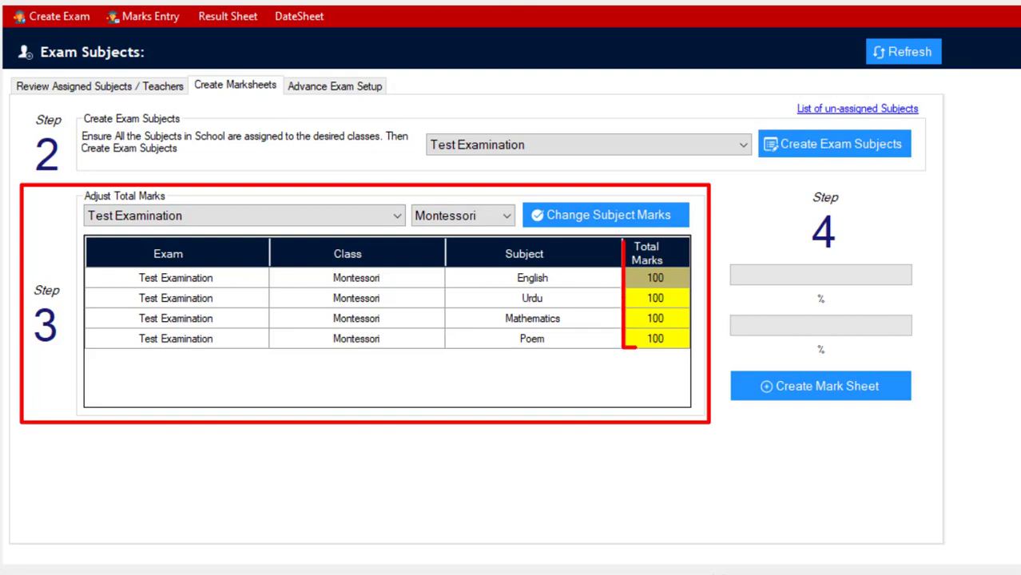
{"action": "left_click", "coordinate": [655, 339]}
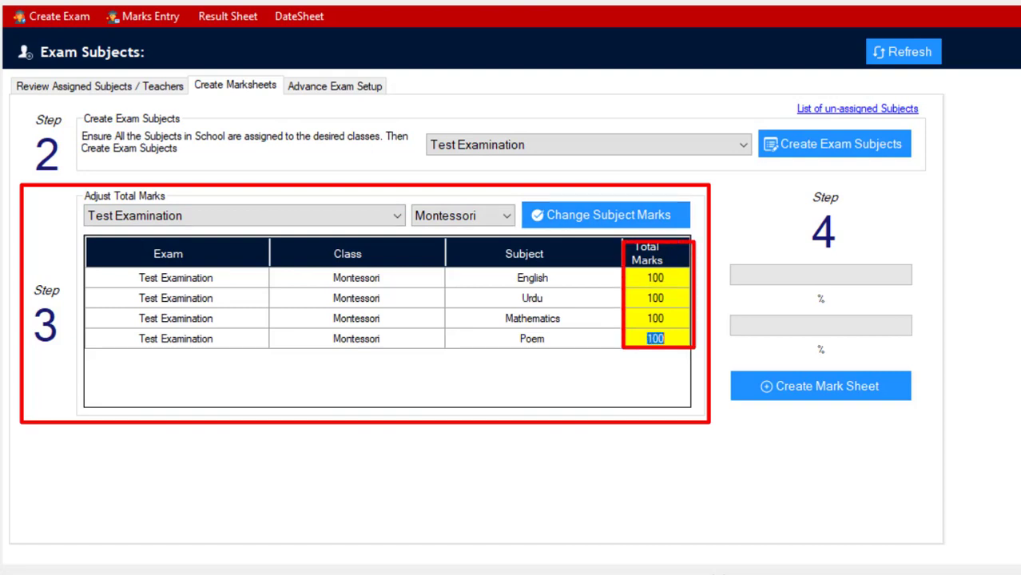
{"action": "type", "text": "75"}
{"action": "key", "text": "Return"}
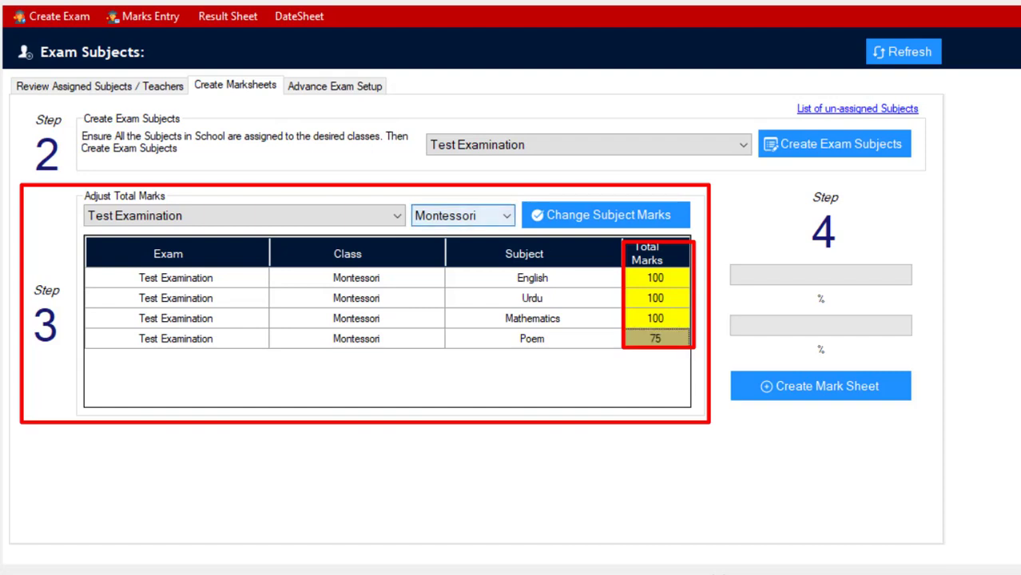
Display the subject total marks of the Nursery class for Test Examination.
{"action": "left_click", "coordinate": [464, 215]}
{"action": "left_click", "coordinate": [456, 249]}
{"action": "left_click", "coordinate": [606, 215]}
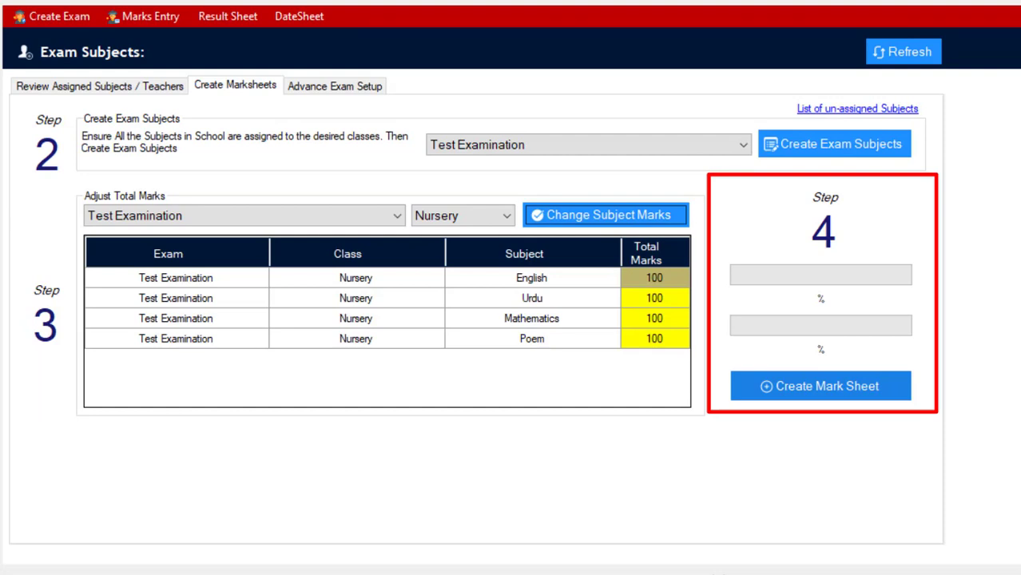
Create the mark sheet for Test Examination.
{"action": "left_click", "coordinate": [820, 386]}
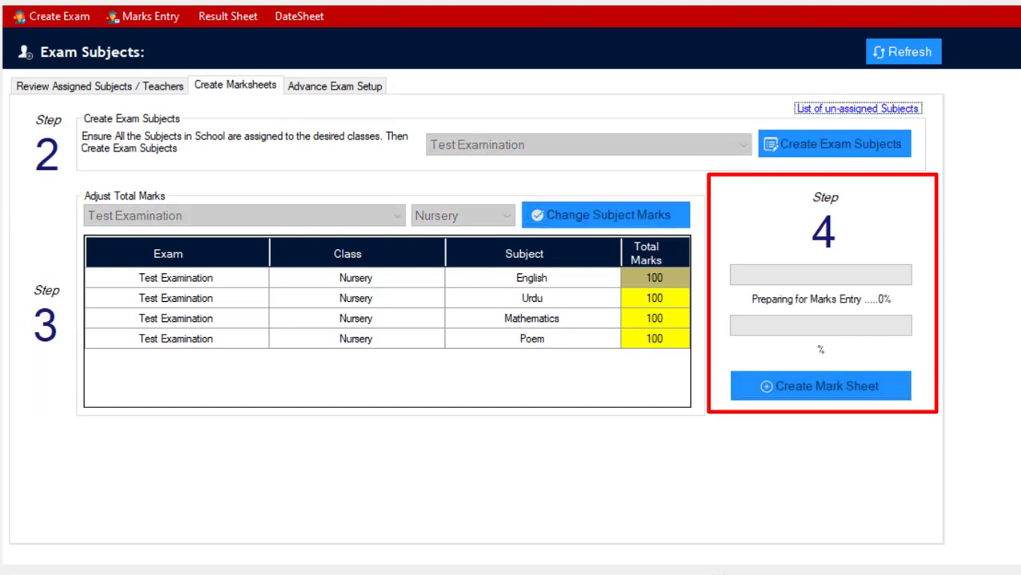